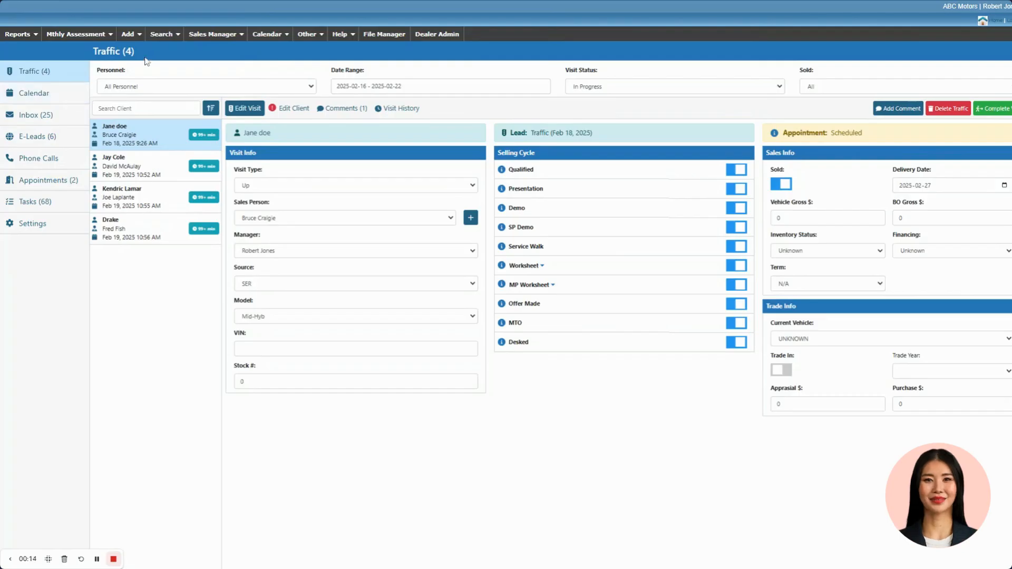
# - Examine the traffic list's personnel, date range, visit status and sold filters, including the date range presets
pyautogui.moveTo(136, 51); pyautogui.dragTo(92, 51)
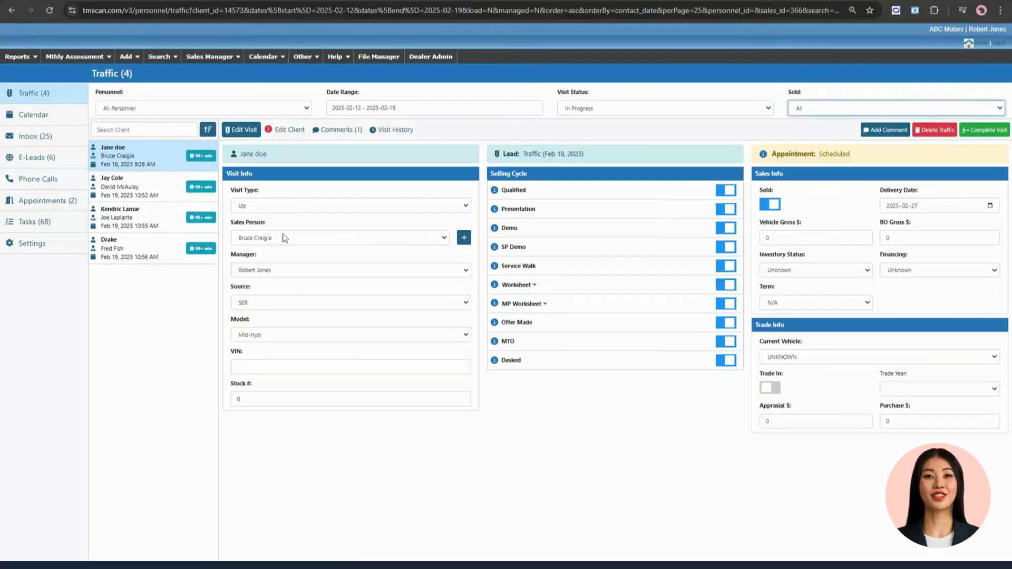
pyautogui.doubleClick(107, 94)
pyautogui.doubleClick(343, 93)
pyautogui.tripleClick(586, 98)
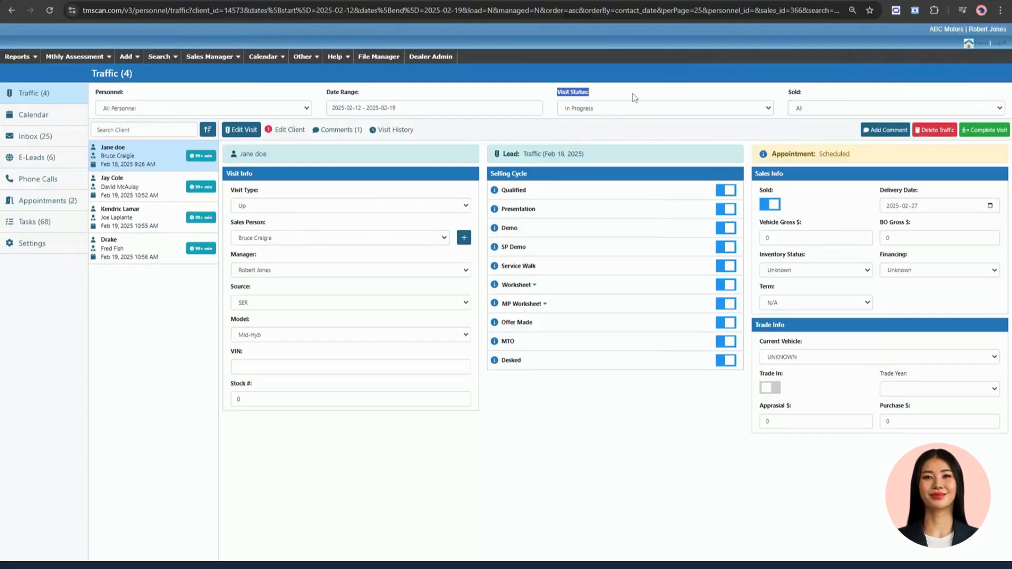
pyautogui.tripleClick(798, 100)
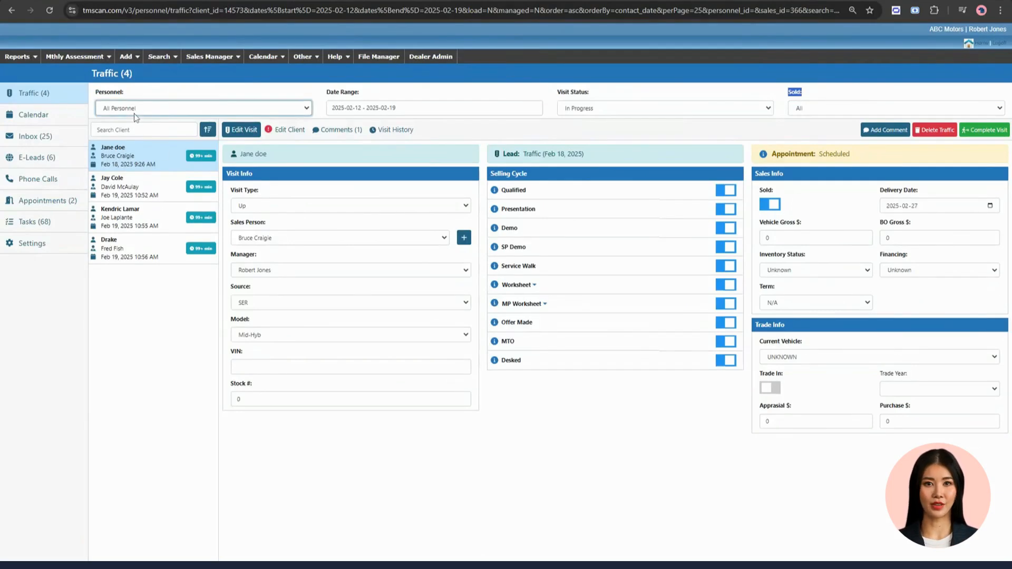
pyautogui.click(388, 109)
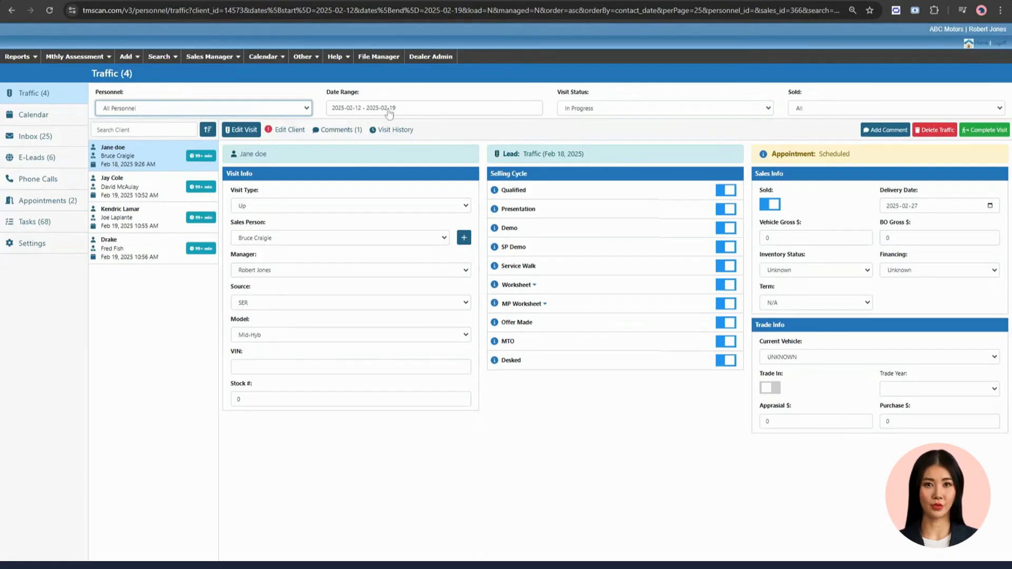
pyautogui.click(389, 108)
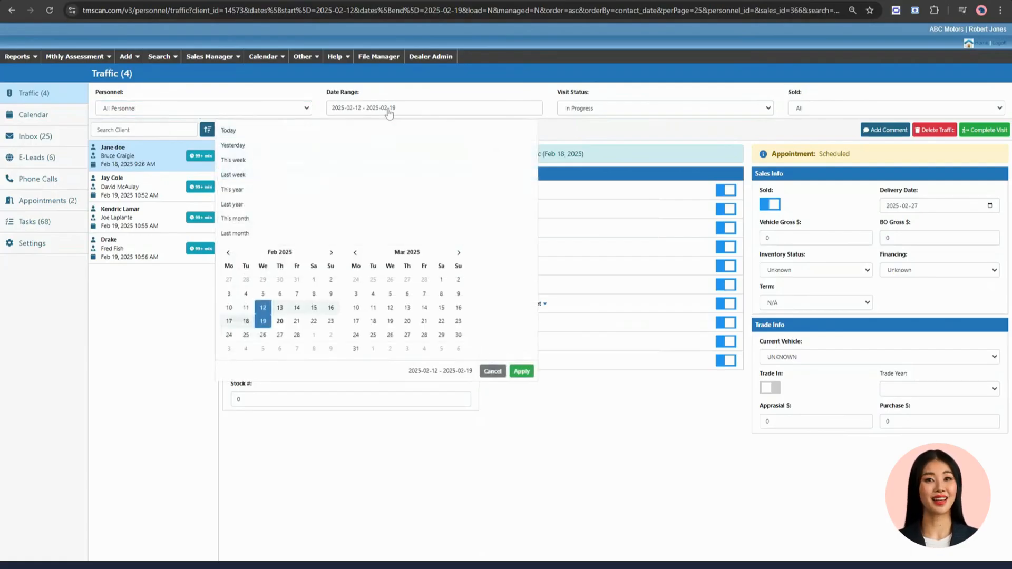
pyautogui.click(389, 111)
pyautogui.click(588, 109)
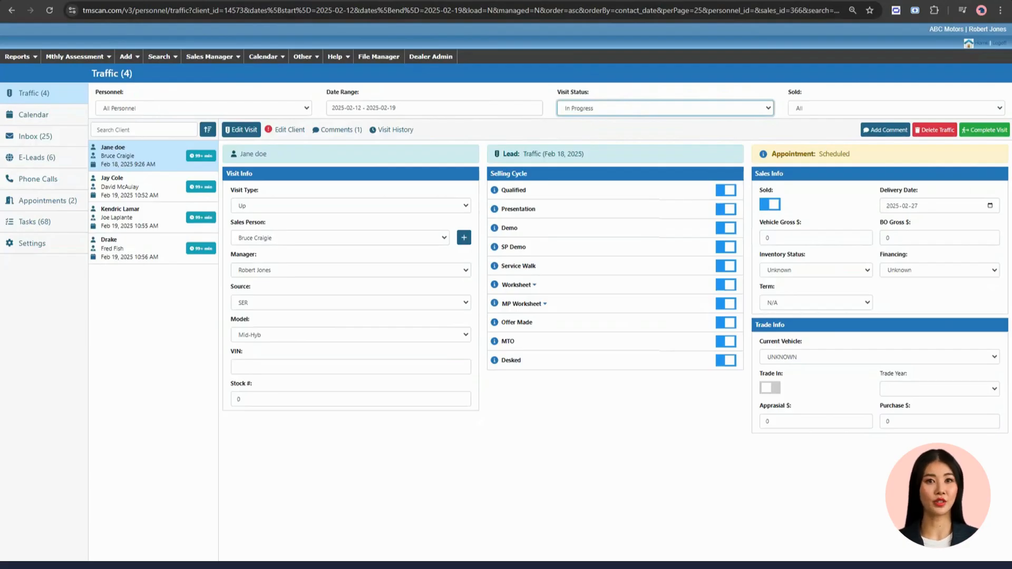
pyautogui.click(805, 113)
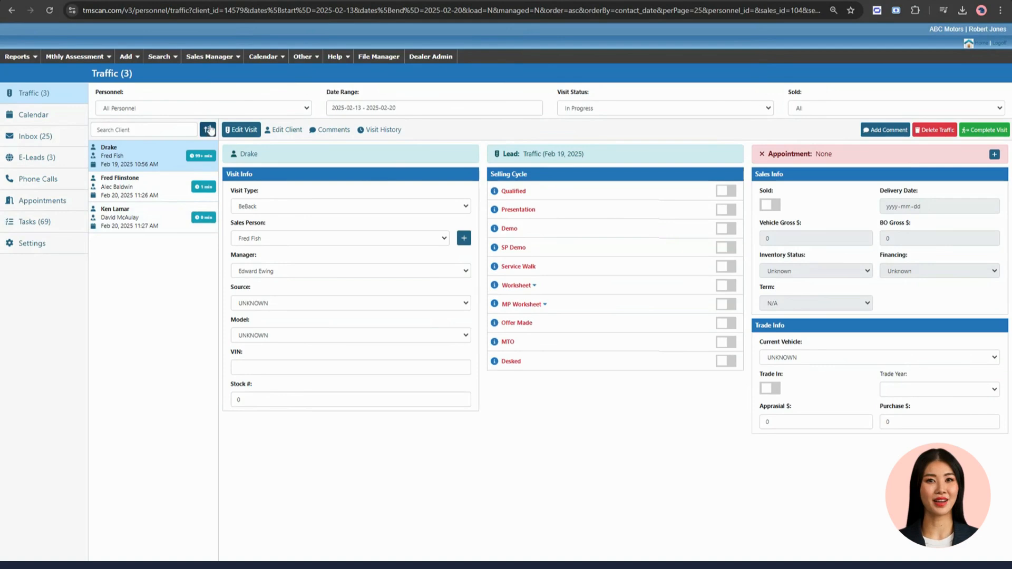
# - Sort the traffic client list with the newest visit first, and switch it back to oldest first
pyautogui.click(144, 129)
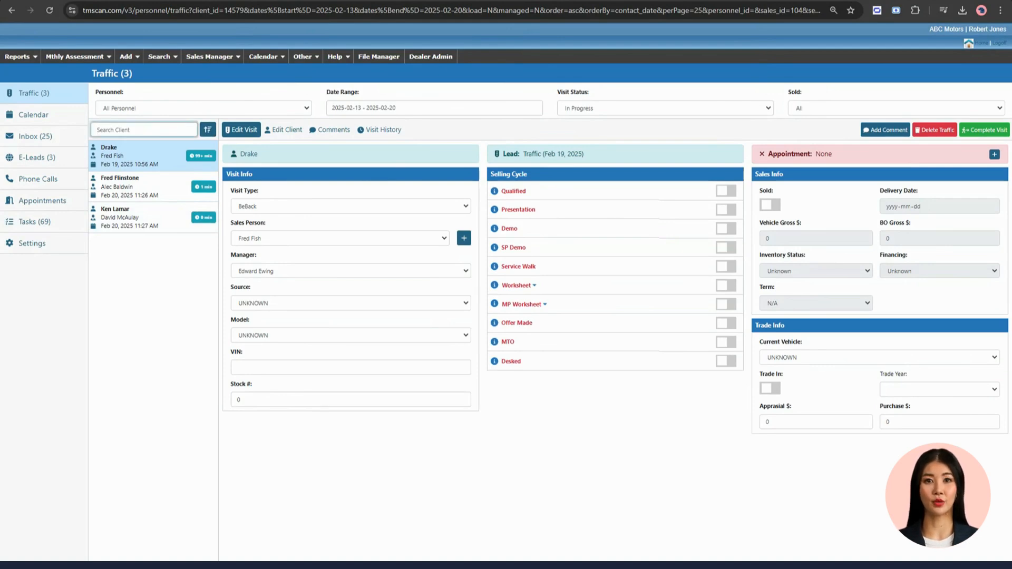
pyautogui.click(208, 130)
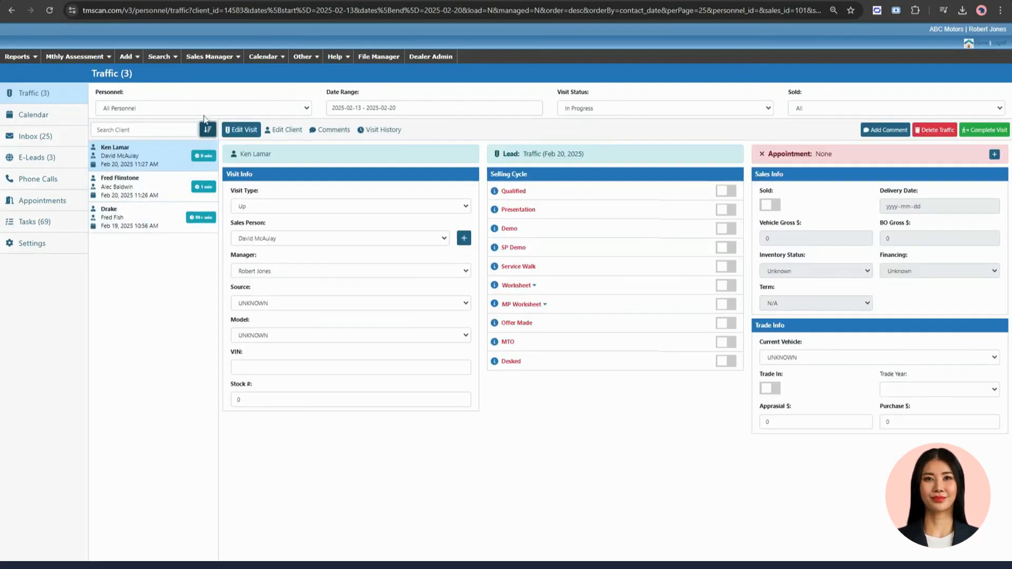
pyautogui.click(207, 130)
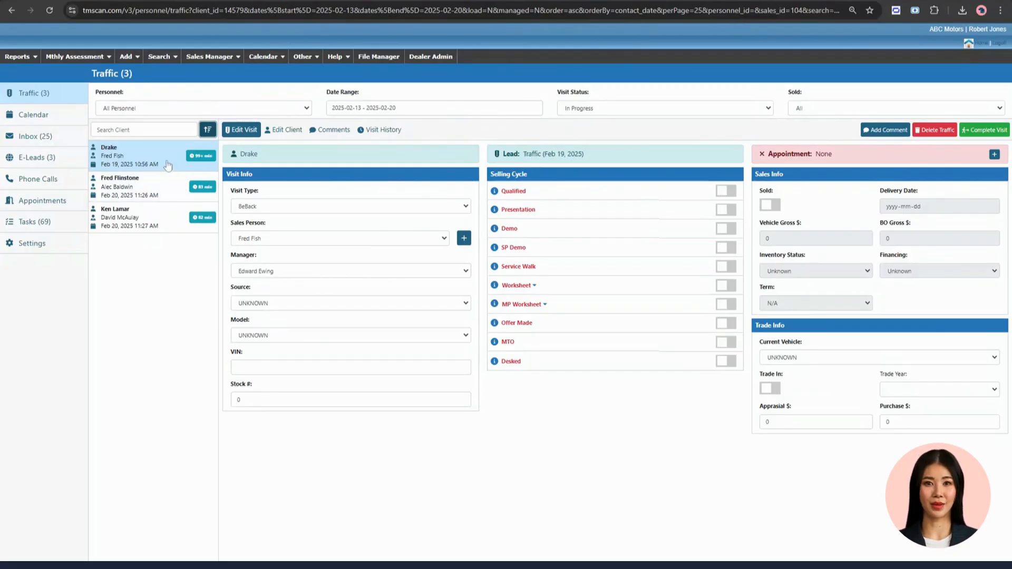
# - View each listed client's visit in turn, returning to the oldest one, dated Feb 19, 2025
pyautogui.click(163, 189)
pyautogui.click(158, 219)
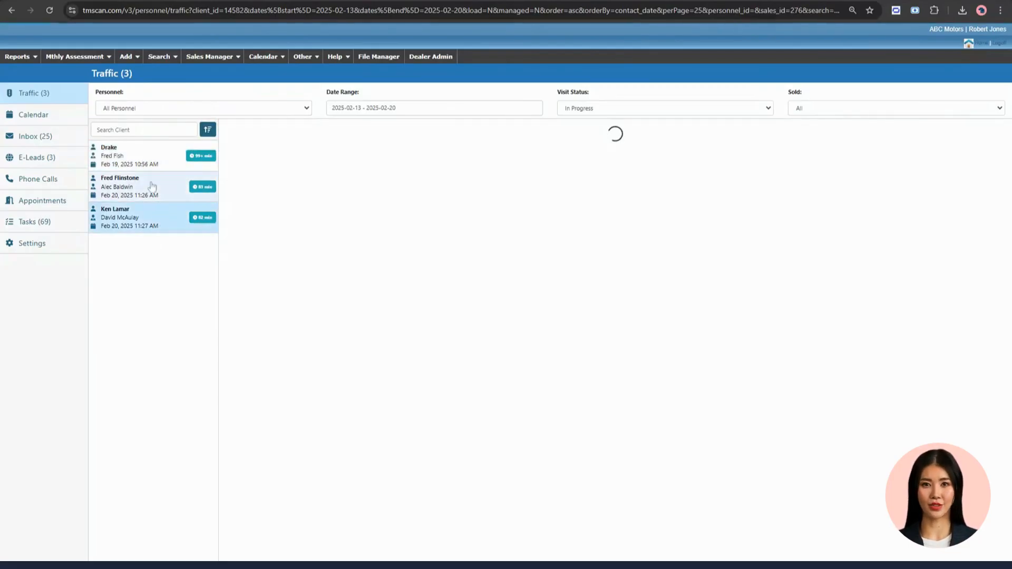
pyautogui.click(149, 164)
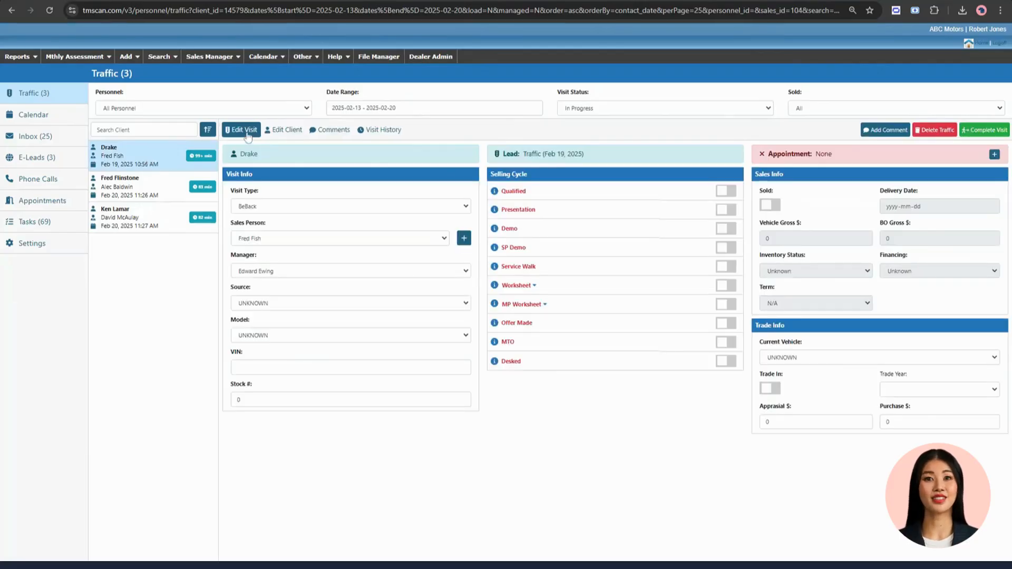
# - View the Feb 19 visitor's client details, comments and visit history, and return to the visit details
pyautogui.click(278, 136)
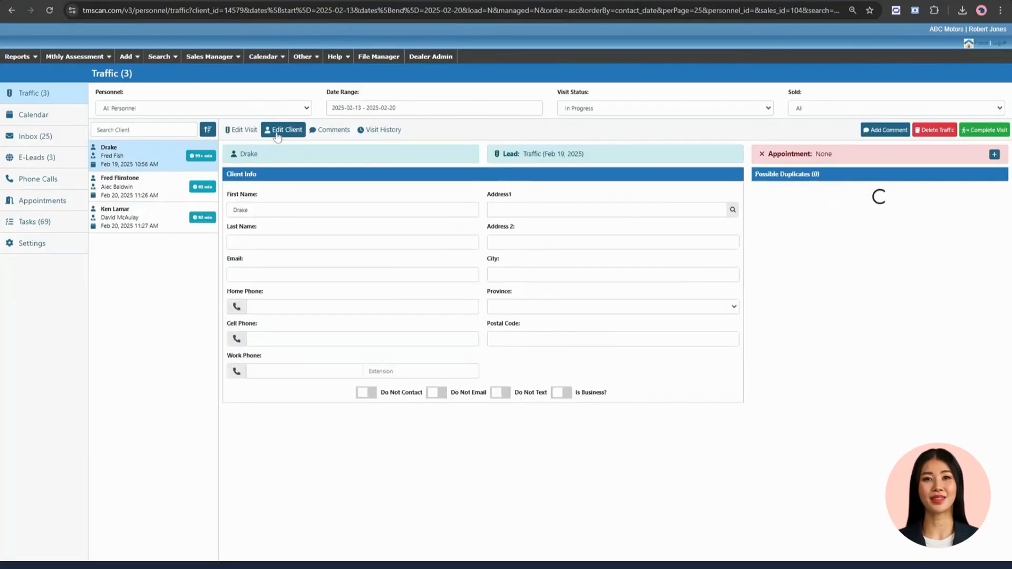
pyautogui.click(323, 136)
pyautogui.click(362, 135)
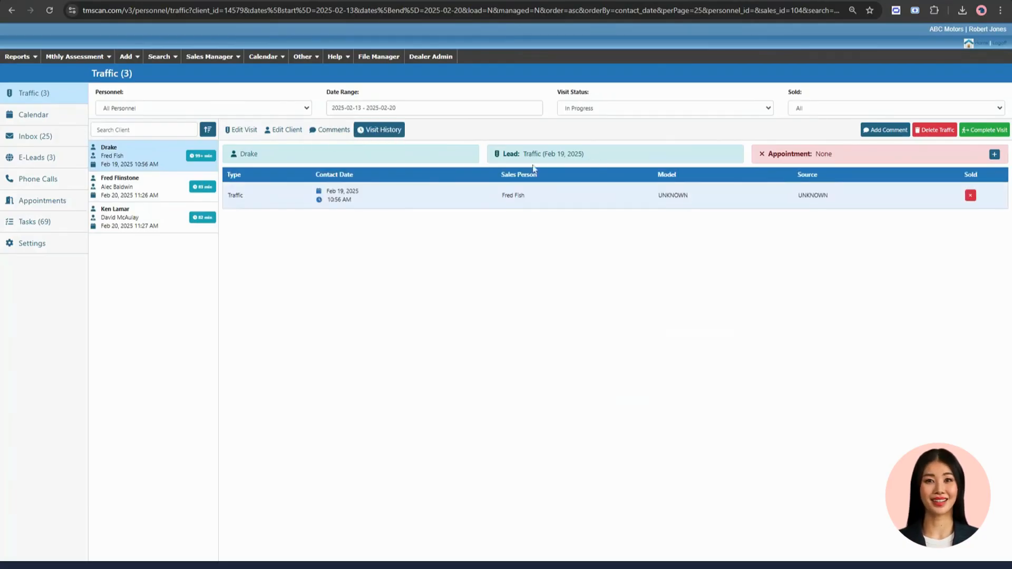
pyautogui.click(246, 131)
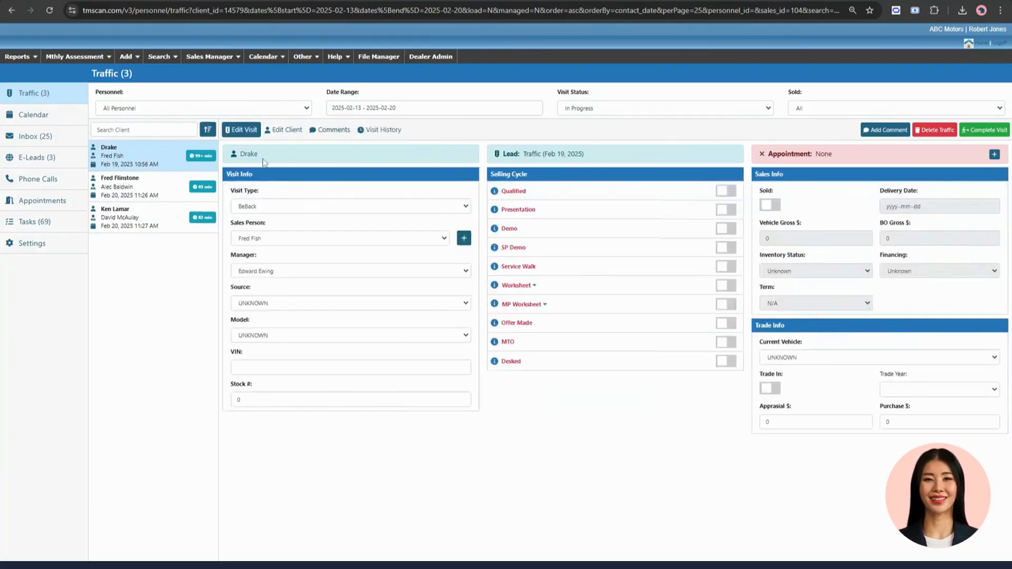
# - Open the visit logged Feb 20, 2025 11:27 AM and examine its client, lead, appointment and Visit Info areas
pyautogui.click(154, 217)
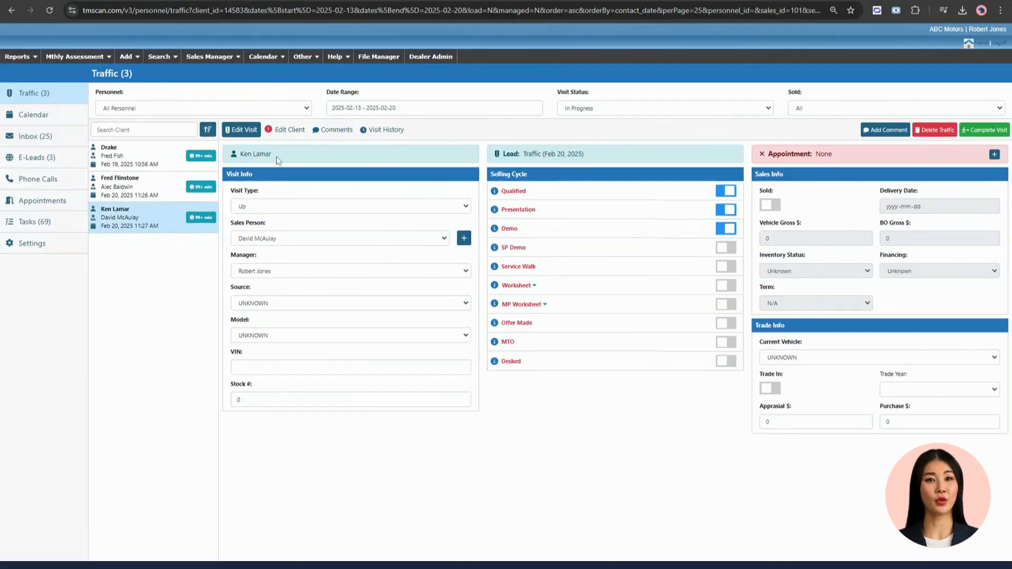
pyautogui.moveTo(275, 155); pyautogui.dragTo(225, 162)
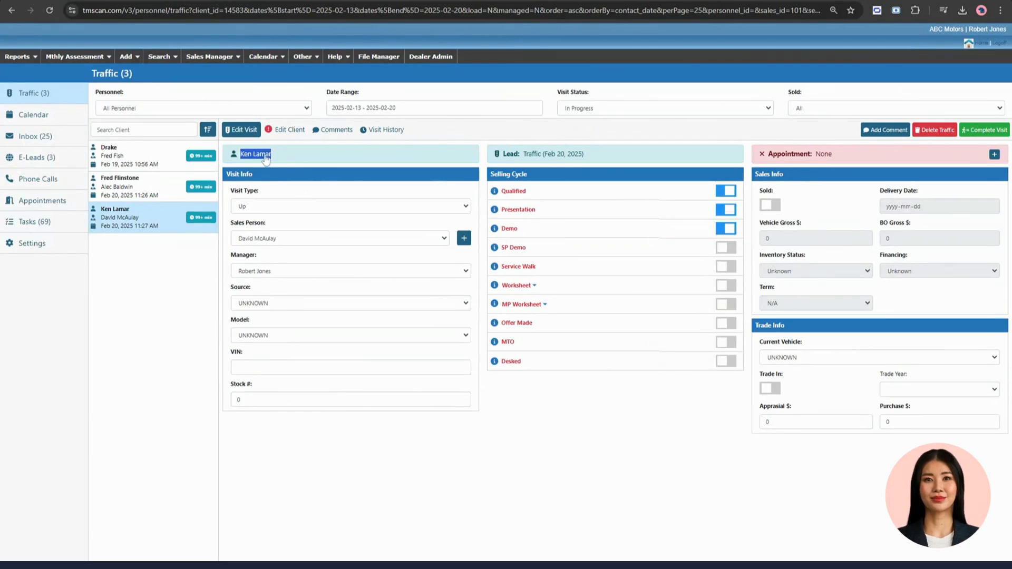
pyautogui.moveTo(585, 155); pyautogui.dragTo(524, 155)
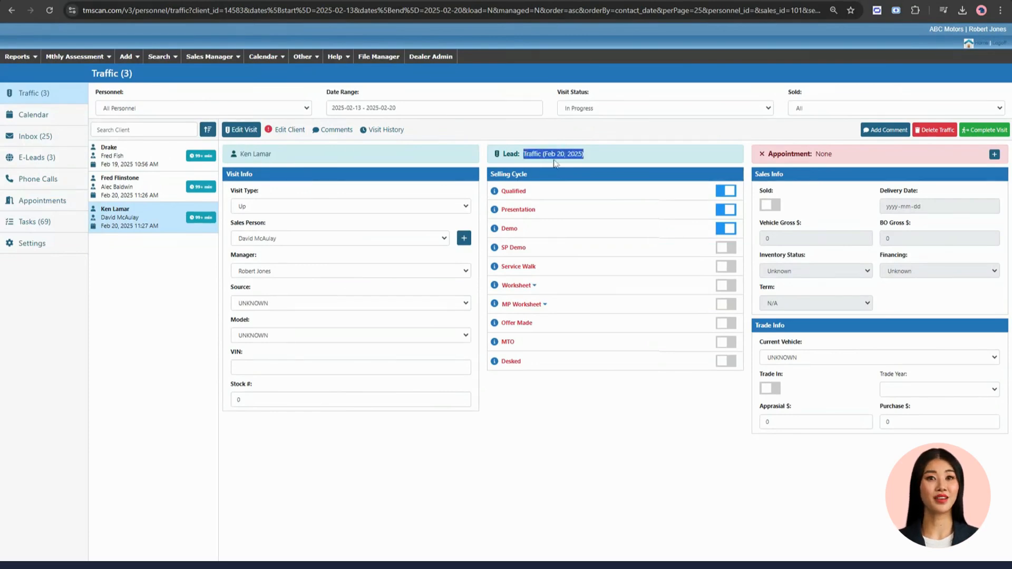
pyautogui.moveTo(768, 154); pyautogui.dragTo(811, 154)
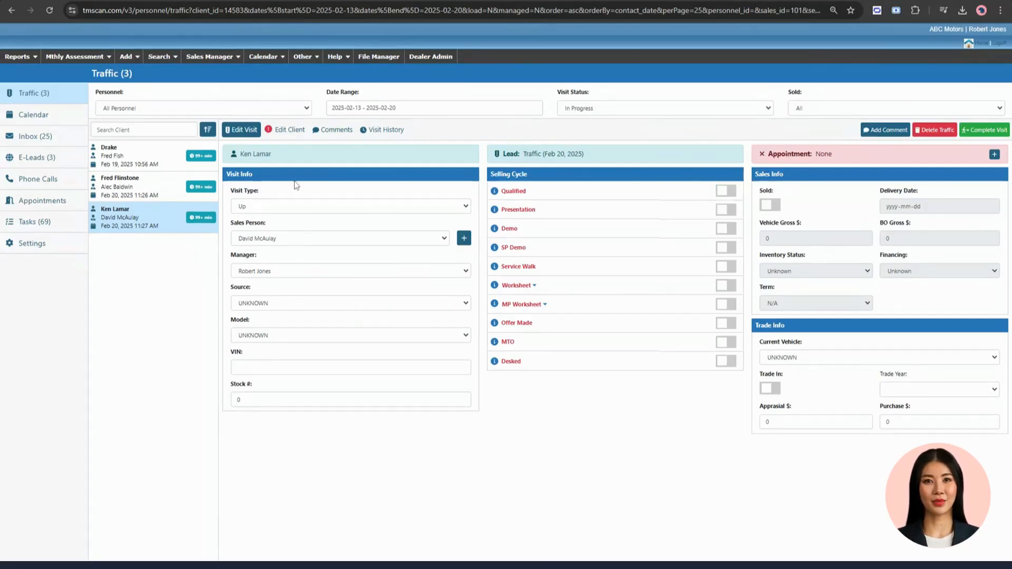
pyautogui.moveTo(251, 174); pyautogui.dragTo(226, 177)
pyautogui.tripleClick(252, 193)
pyautogui.click(253, 210)
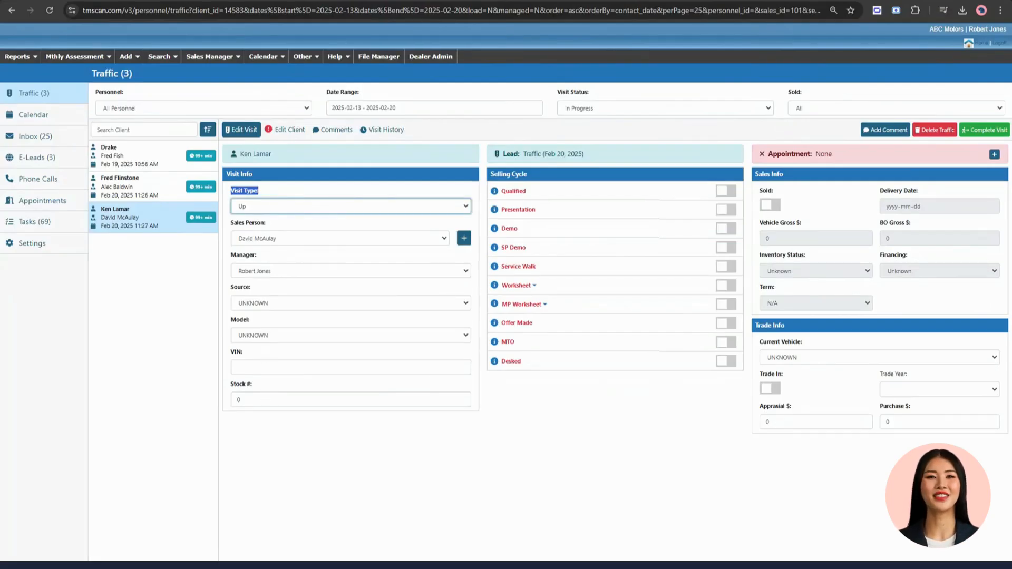
# - Mark Qualified, Presentation and Demo as done in the visit's Selling Cycle
pyautogui.click(512, 182)
pyautogui.doubleClick(514, 191)
pyautogui.doubleClick(518, 210)
pyautogui.click(731, 191)
pyautogui.click(727, 210)
pyautogui.click(727, 228)
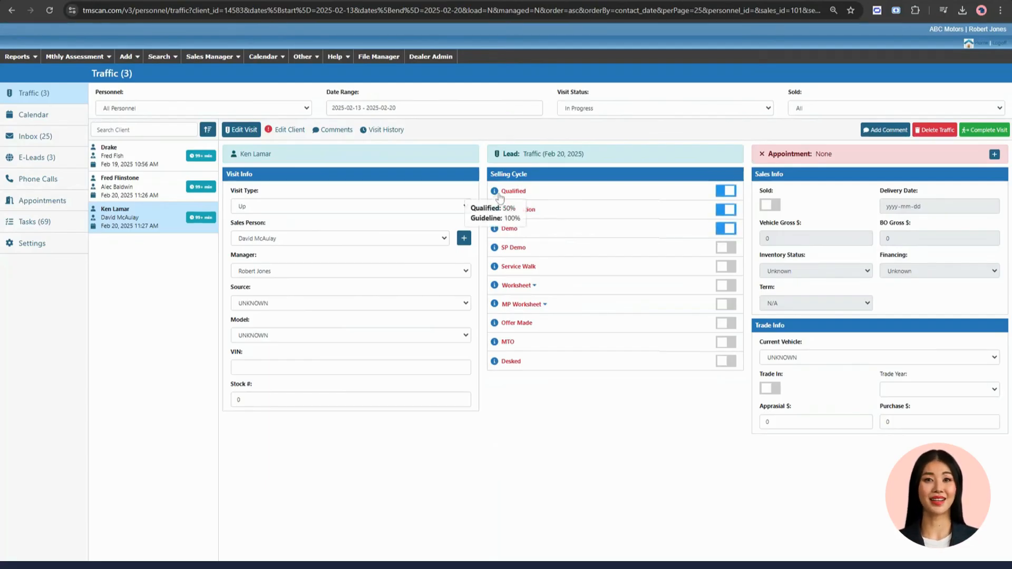
# - Check the performance and guideline figures of SP Demo and Worksheet, and look at the MP Worksheet options
pyautogui.moveTo(495, 257)
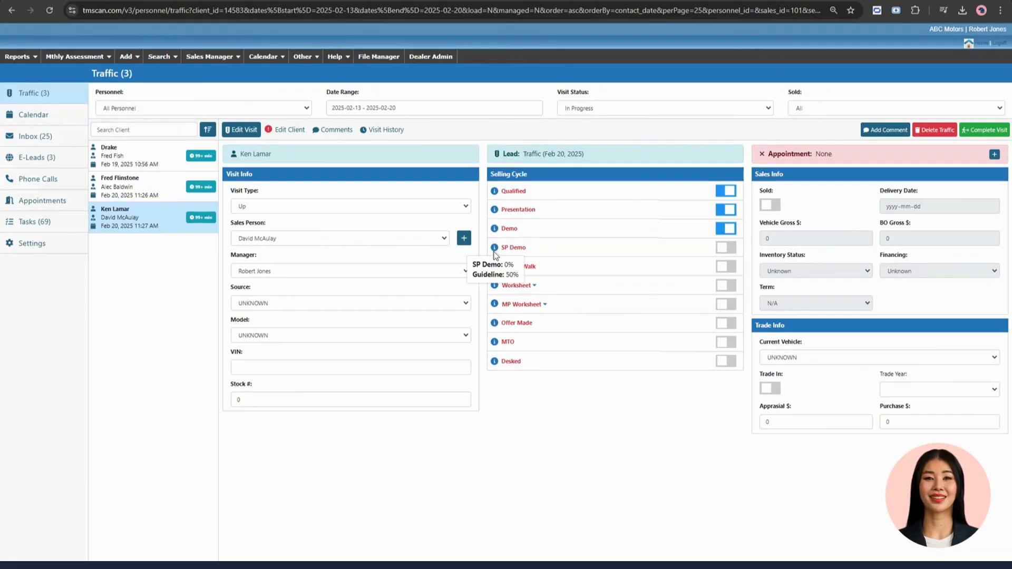
pyautogui.moveTo(504, 293)
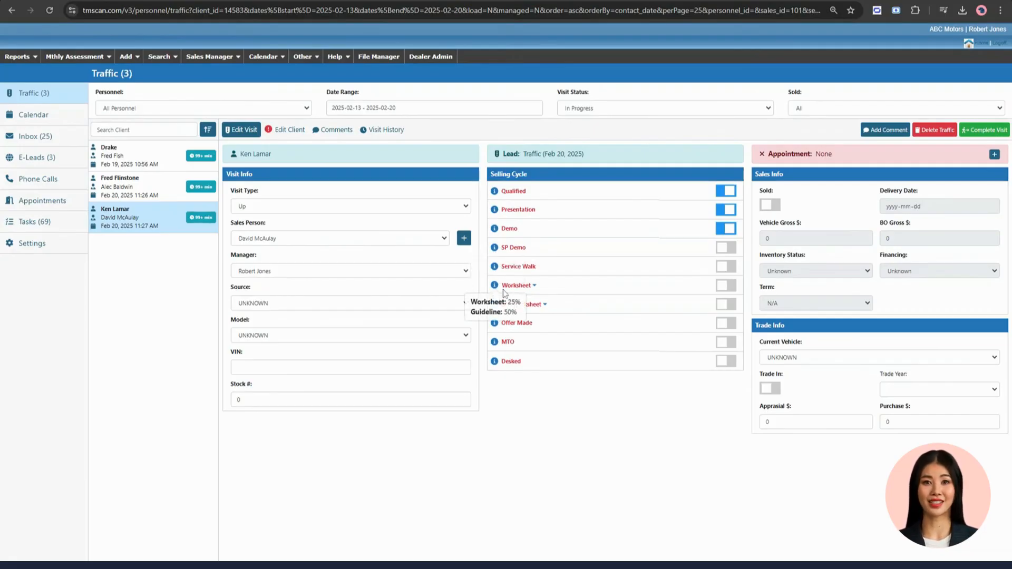
pyautogui.click(545, 308)
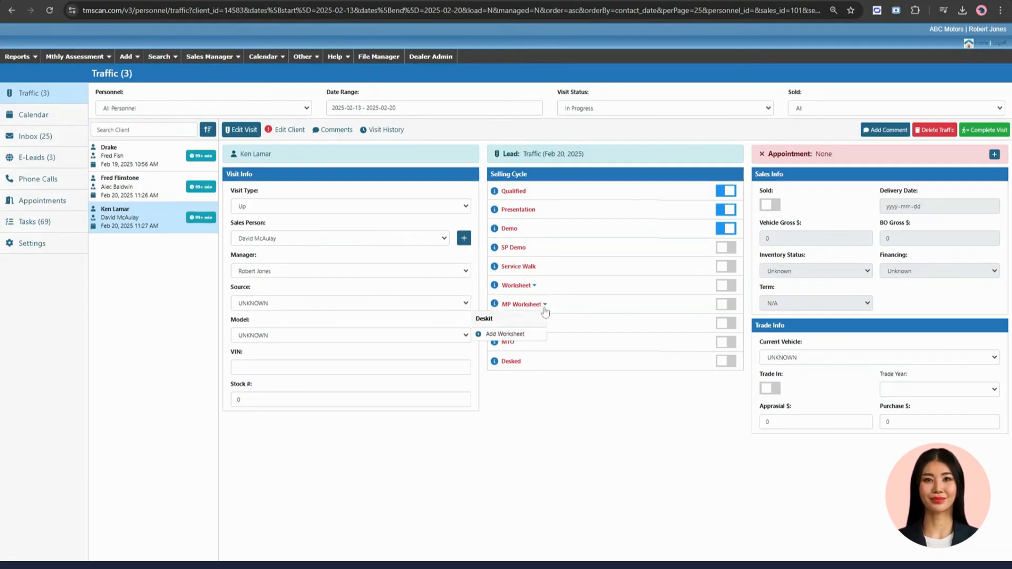
# - View the form for creating an appointment for this visit, and close it without creating one
pyautogui.click(994, 155)
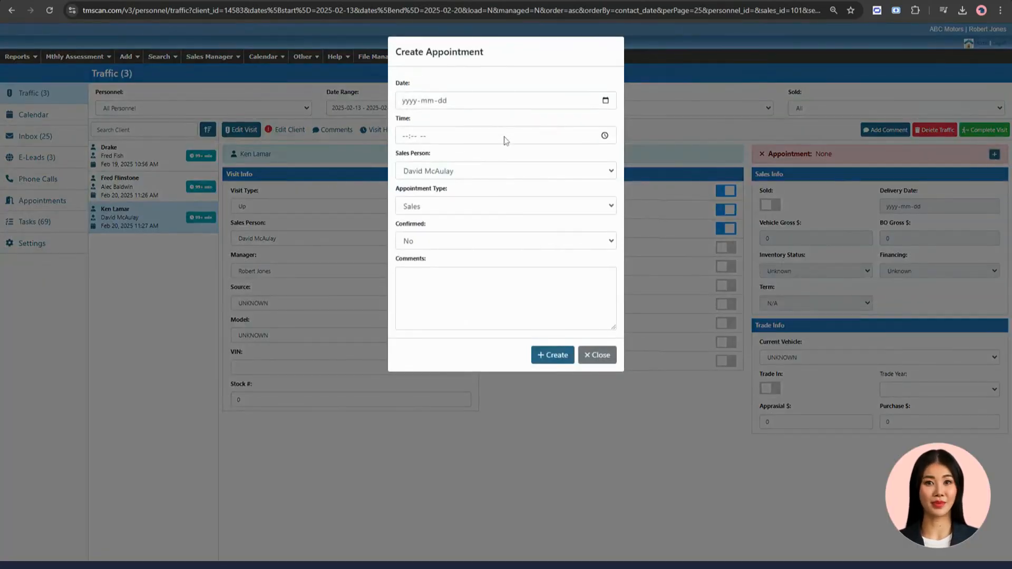
pyautogui.click(597, 355)
# - Mark the visit as sold and set its delivery date to 2025-02-20
pyautogui.click(772, 206)
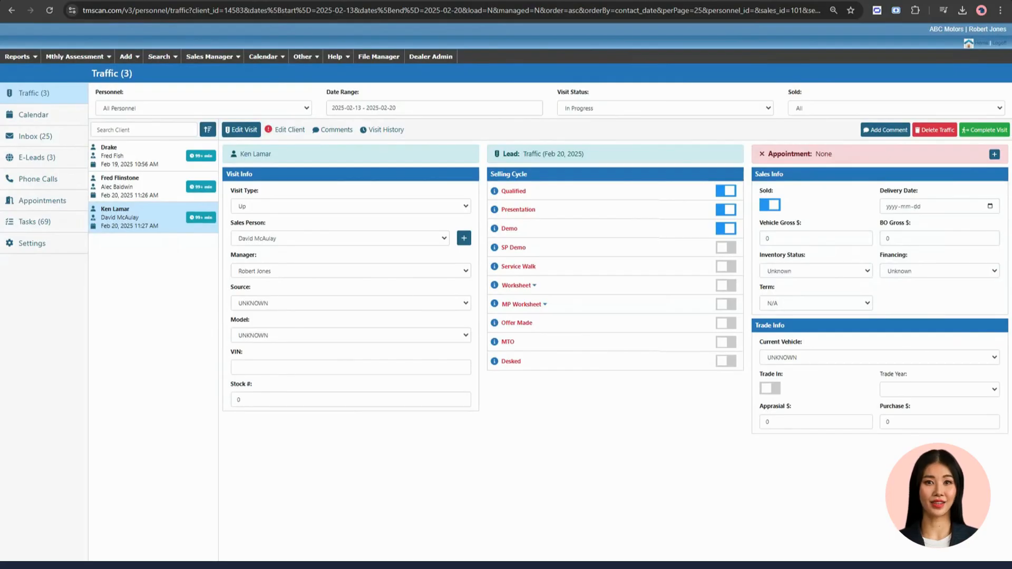
pyautogui.click(948, 281)
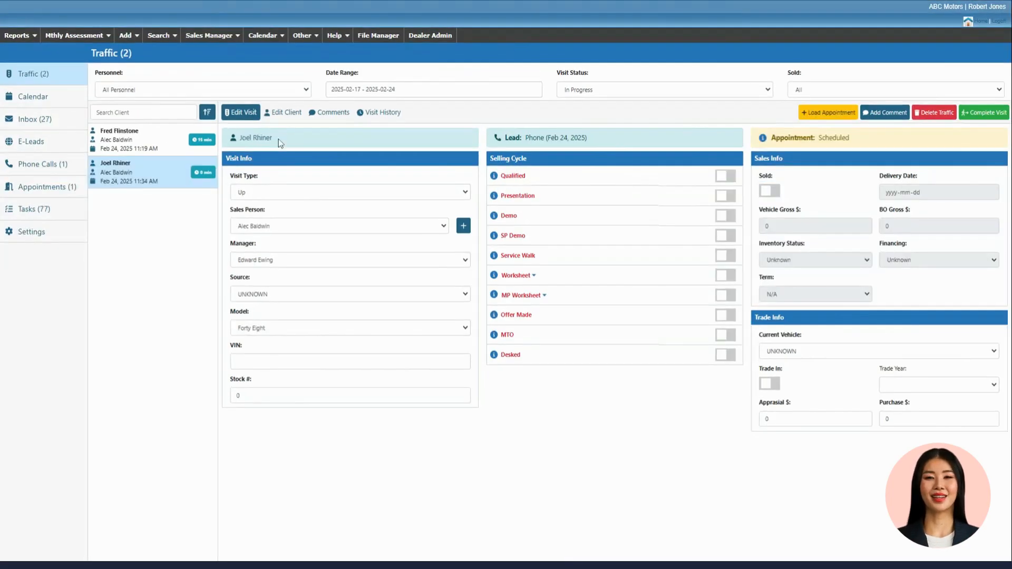
# - Load the scheduled appointment for the phone lead logged Feb 24, 2025 11:34 AM
pyautogui.moveTo(273, 138); pyautogui.dragTo(240, 138)
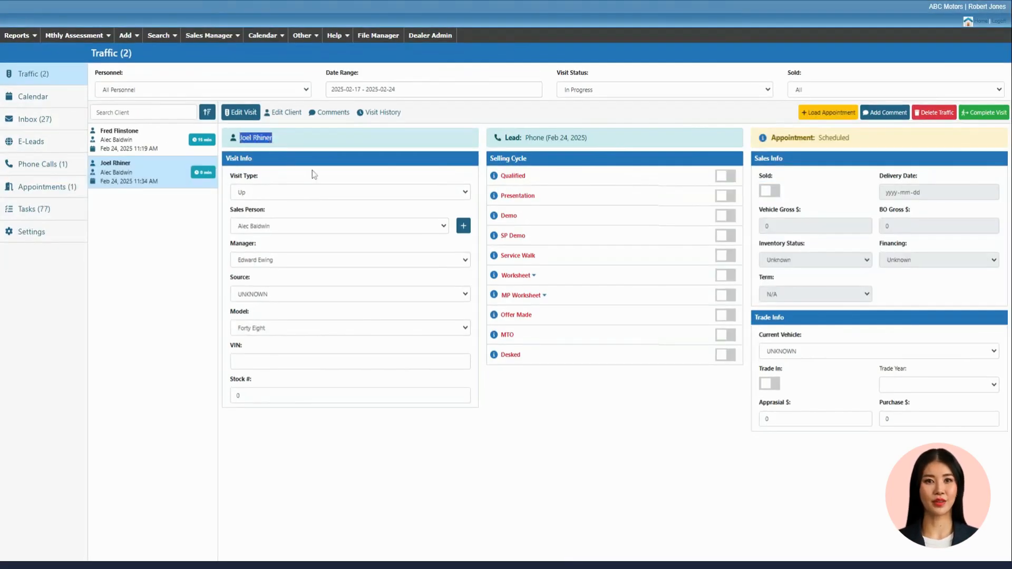
pyautogui.moveTo(859, 141); pyautogui.dragTo(774, 143)
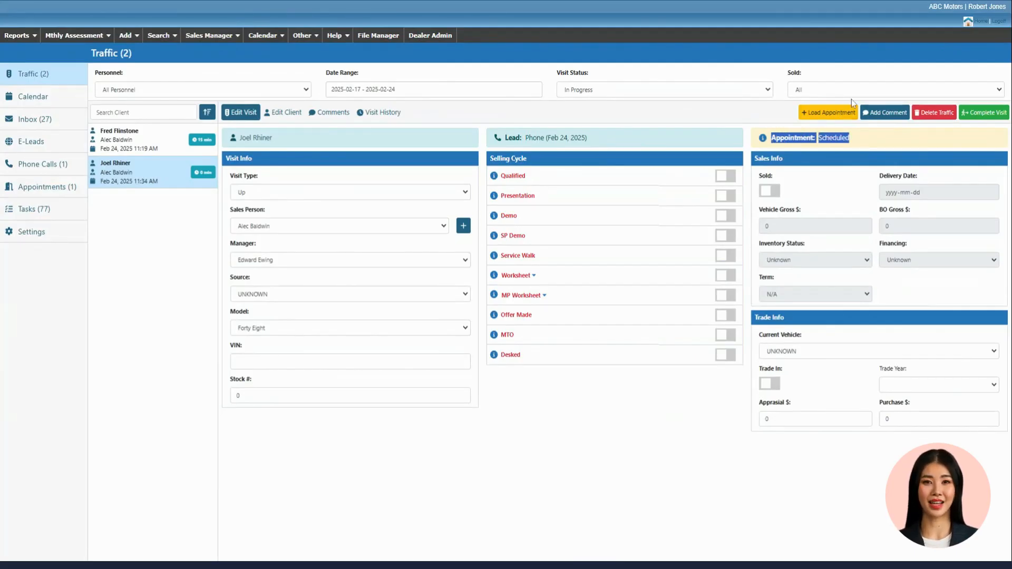
pyautogui.click(832, 115)
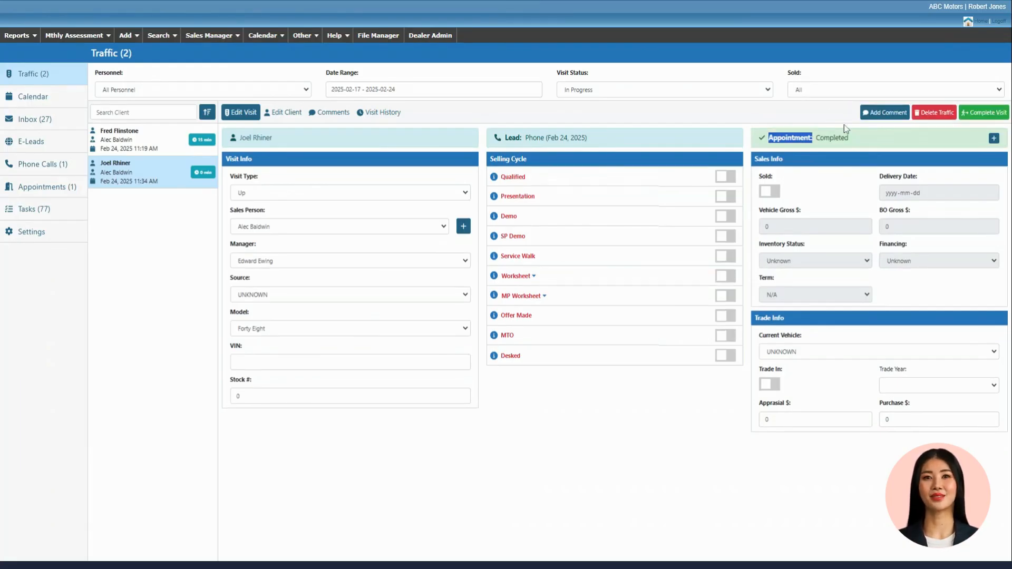
pyautogui.moveTo(868, 138); pyautogui.dragTo(767, 138)
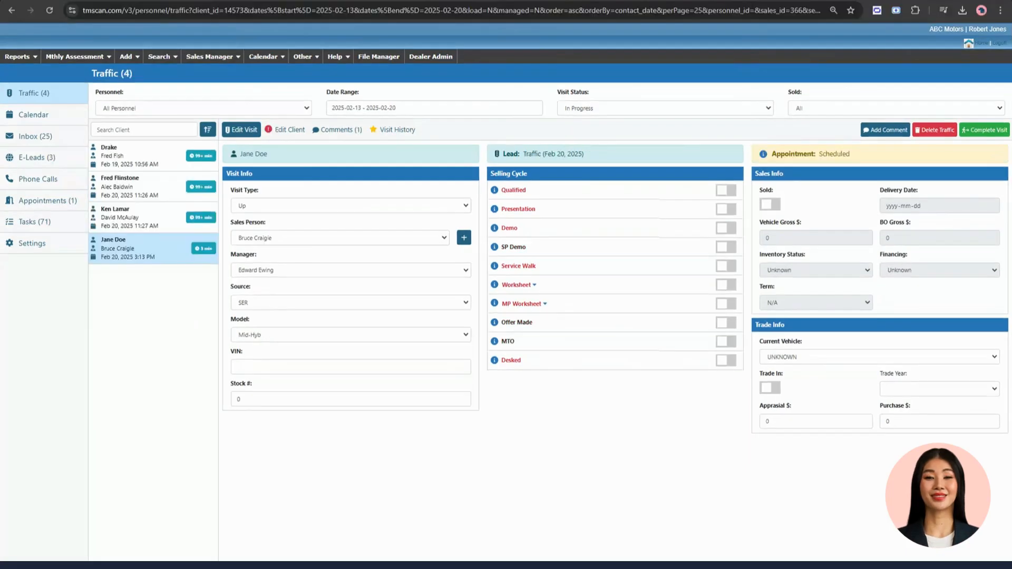
# - In the client's info, search for the street address by its number and street name and apply the matching Toronto result
pyautogui.click(286, 132)
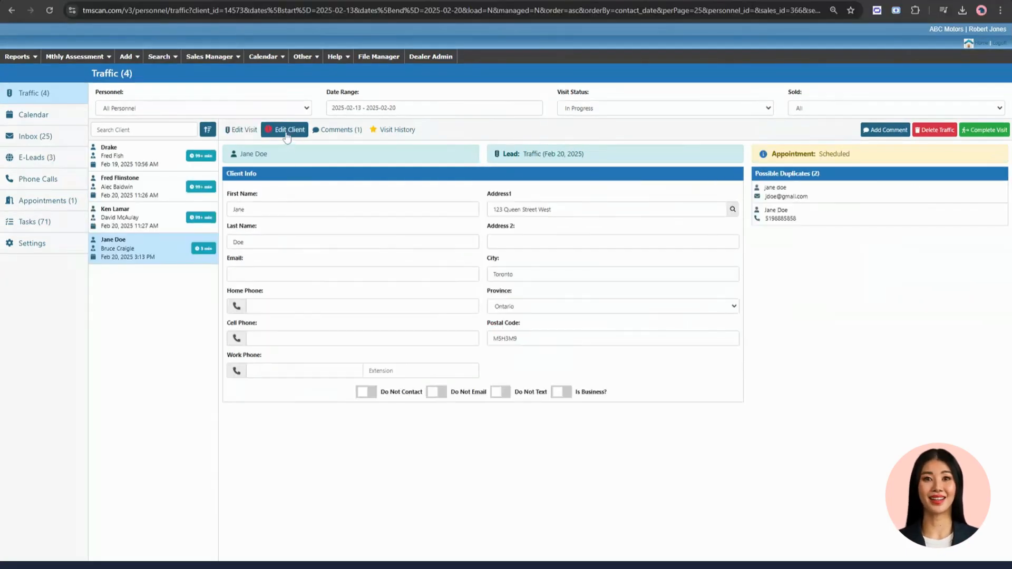
pyautogui.moveTo(269, 133)
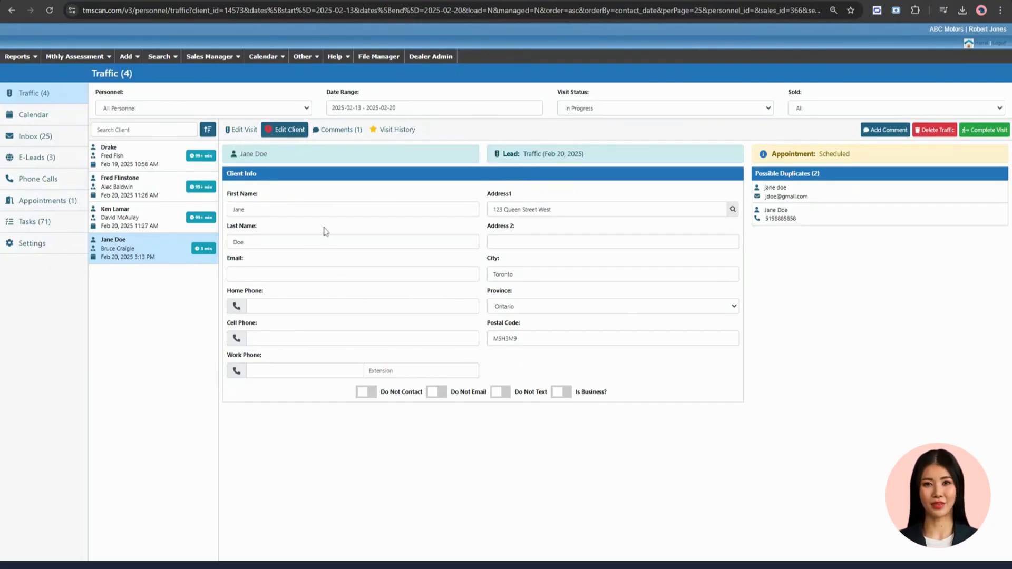
pyautogui.click(591, 210)
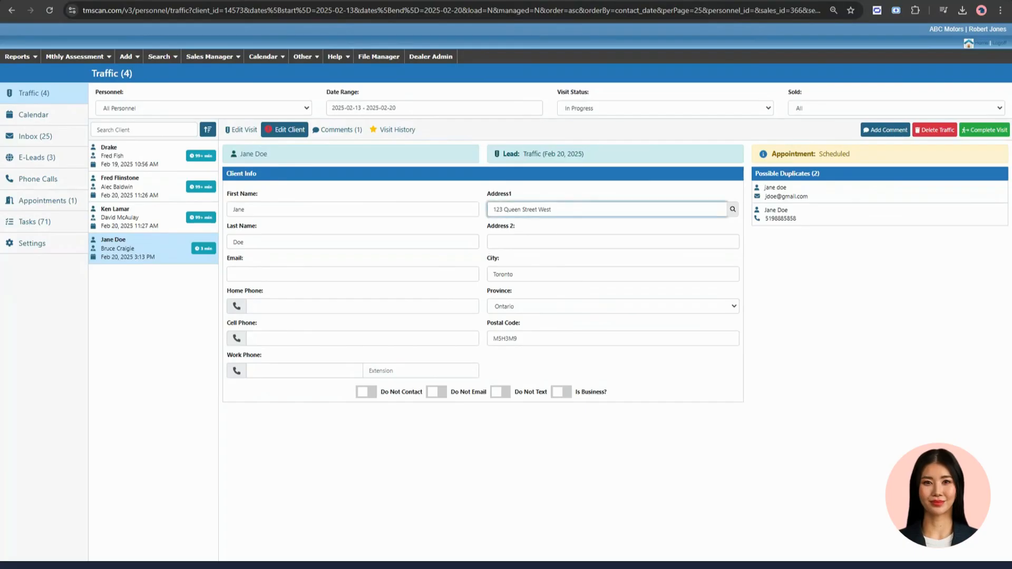
pyautogui.click(732, 212)
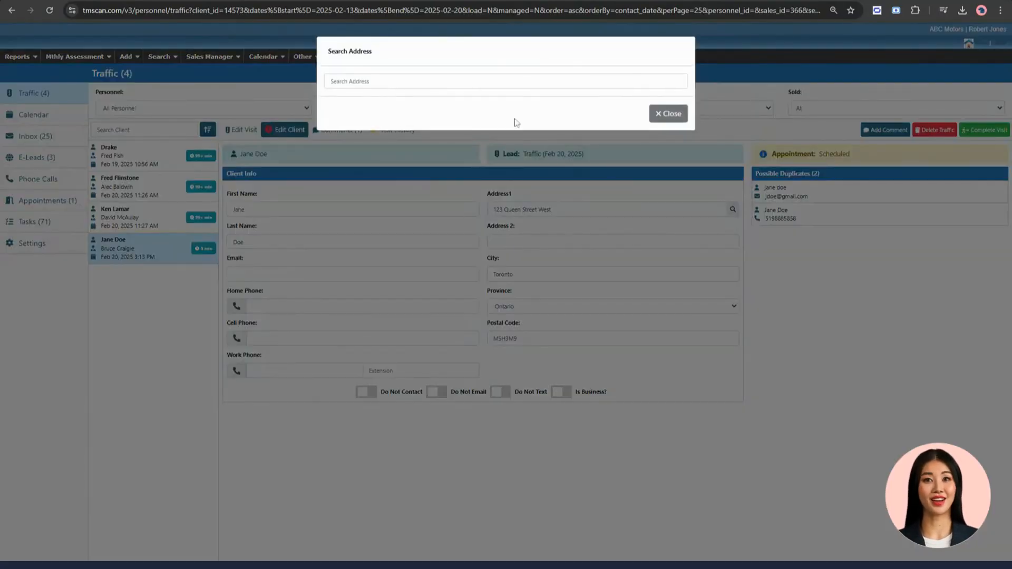
pyautogui.click(404, 80)
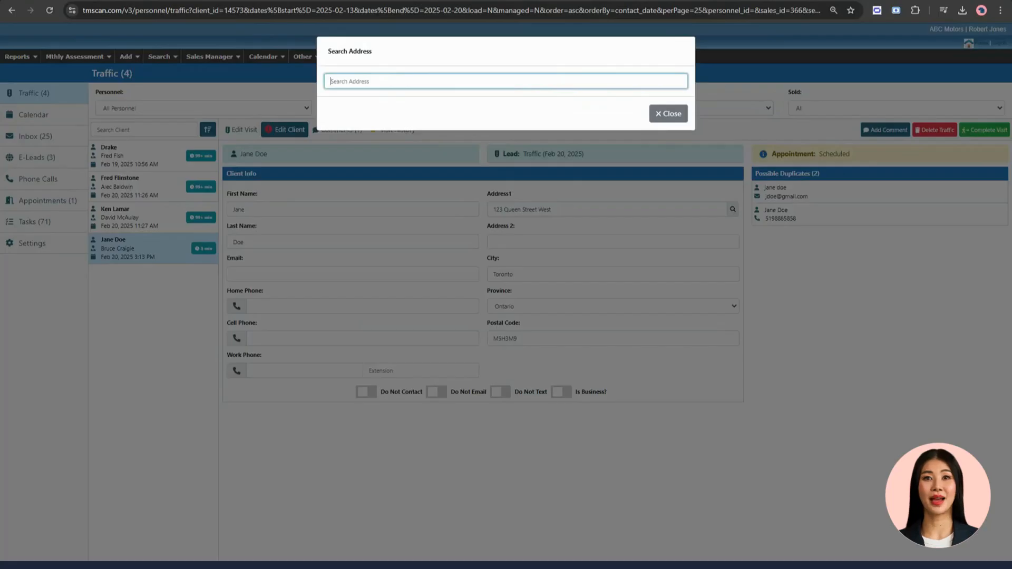
pyautogui.write('123 queen')
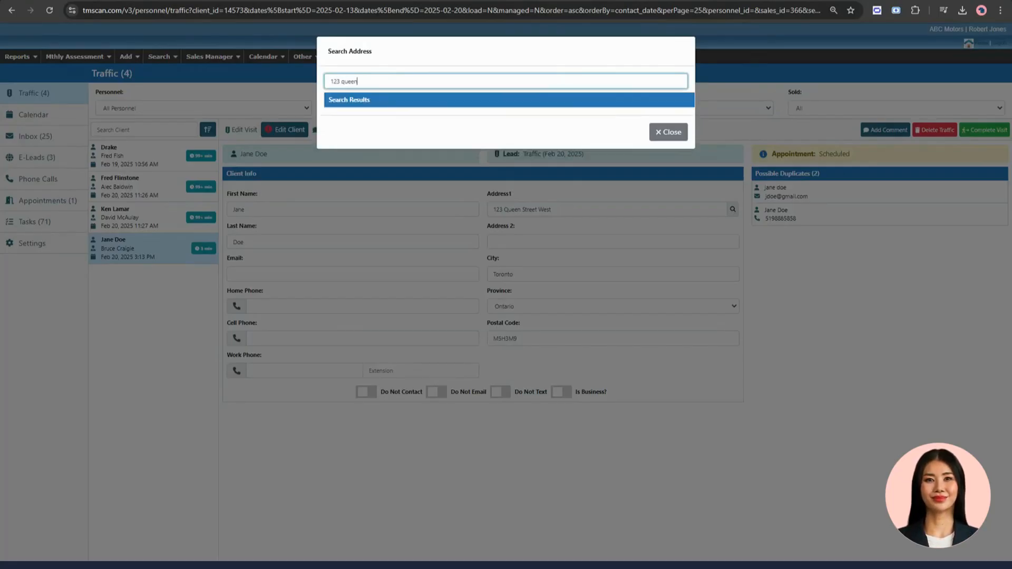
pyautogui.click(387, 116)
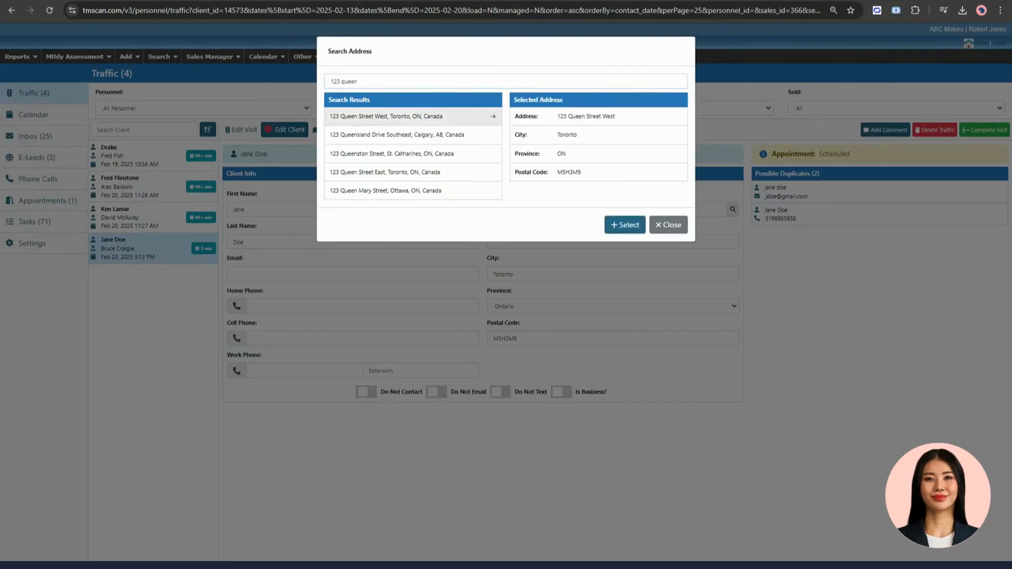
pyautogui.click(629, 230)
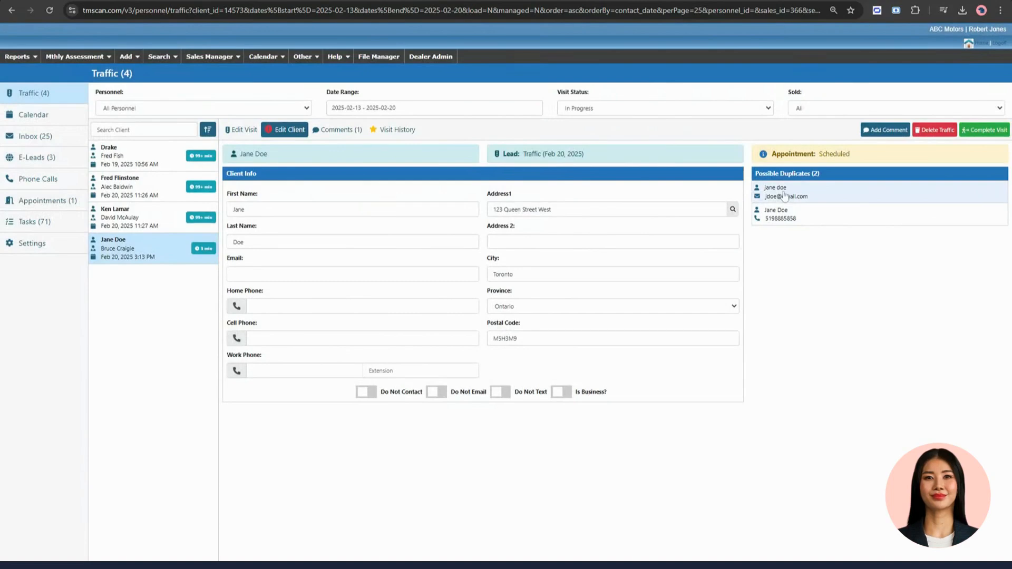
# - Set up a merge with the possible duplicate that has an e-mail, keeping the current client's first name and Address 1 and the duplicate's last name
pyautogui.click(789, 208)
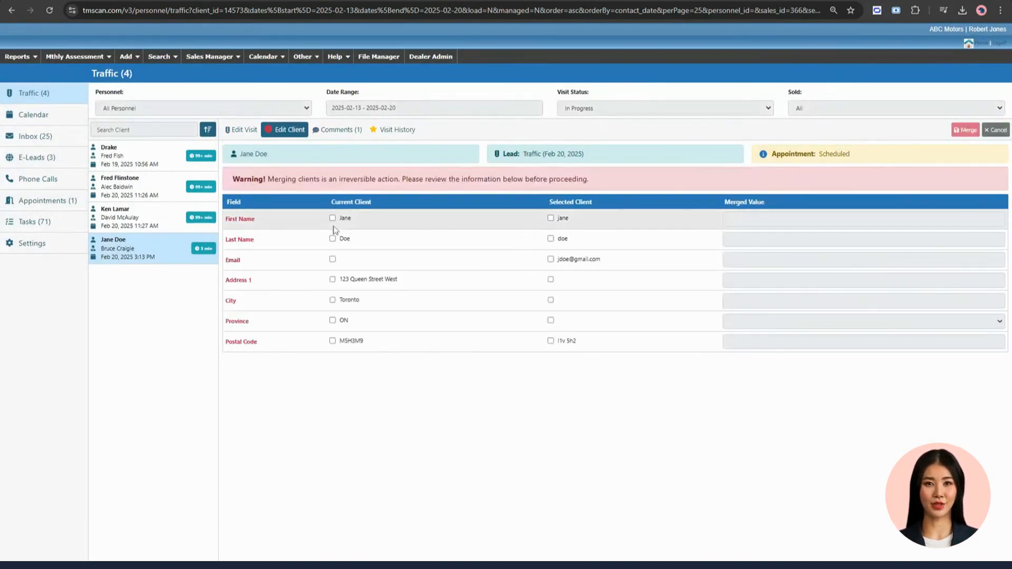
pyautogui.click(332, 218)
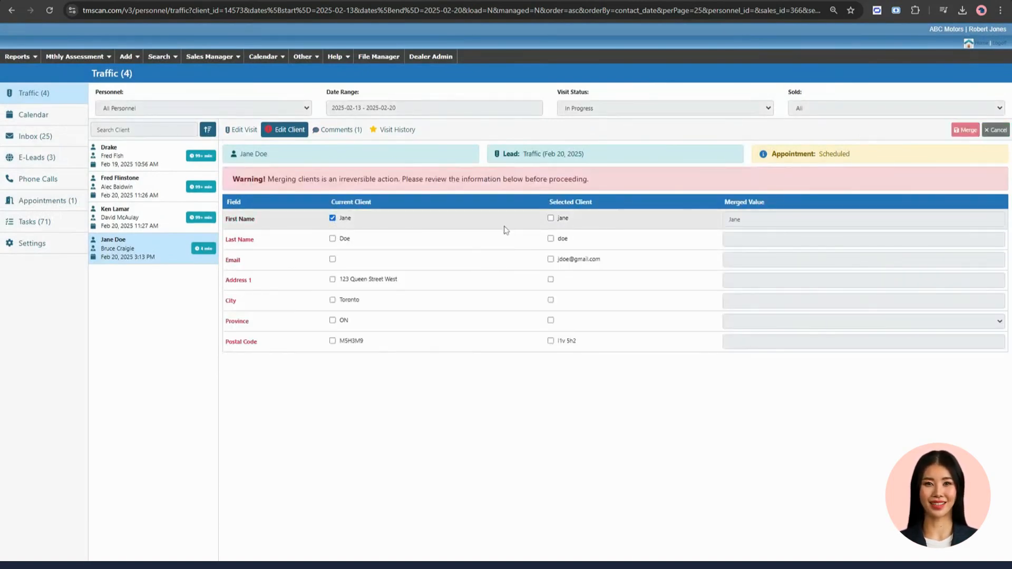
pyautogui.click(550, 239)
pyautogui.click(333, 279)
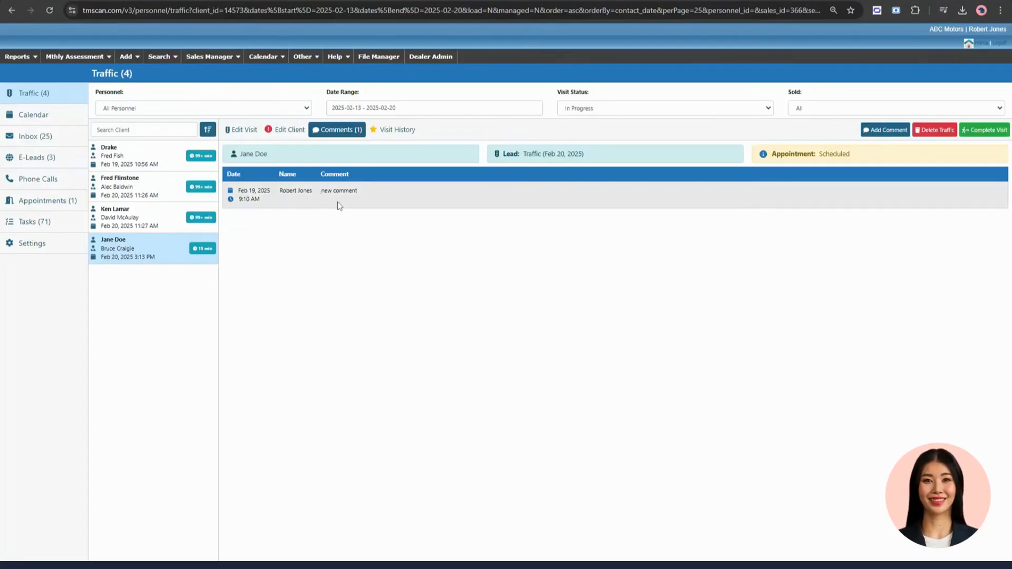
# - Add the comment "new comments" to the visit and view the client's visit history
pyautogui.click(875, 133)
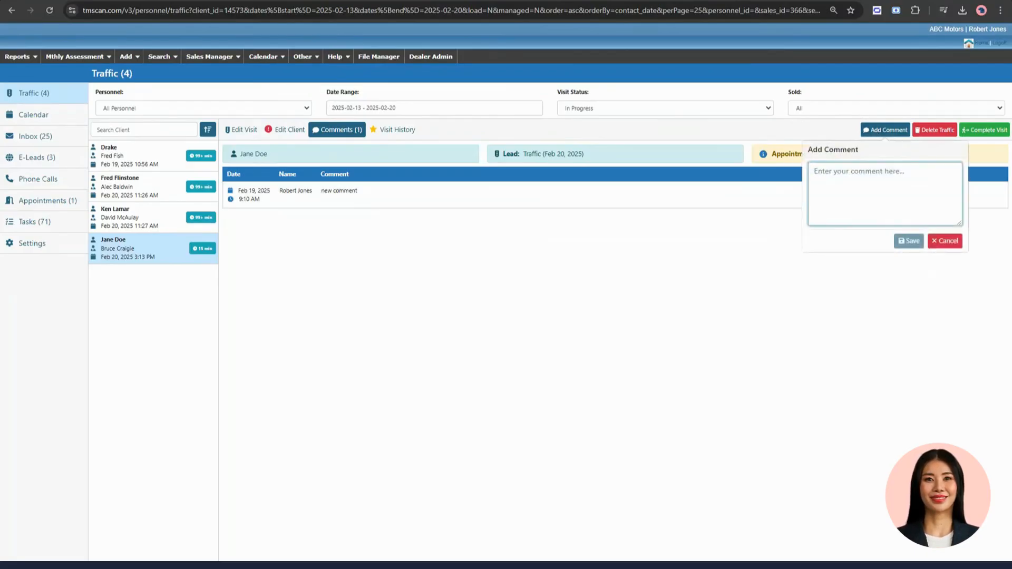
pyautogui.write('new comments')
pyautogui.click(909, 241)
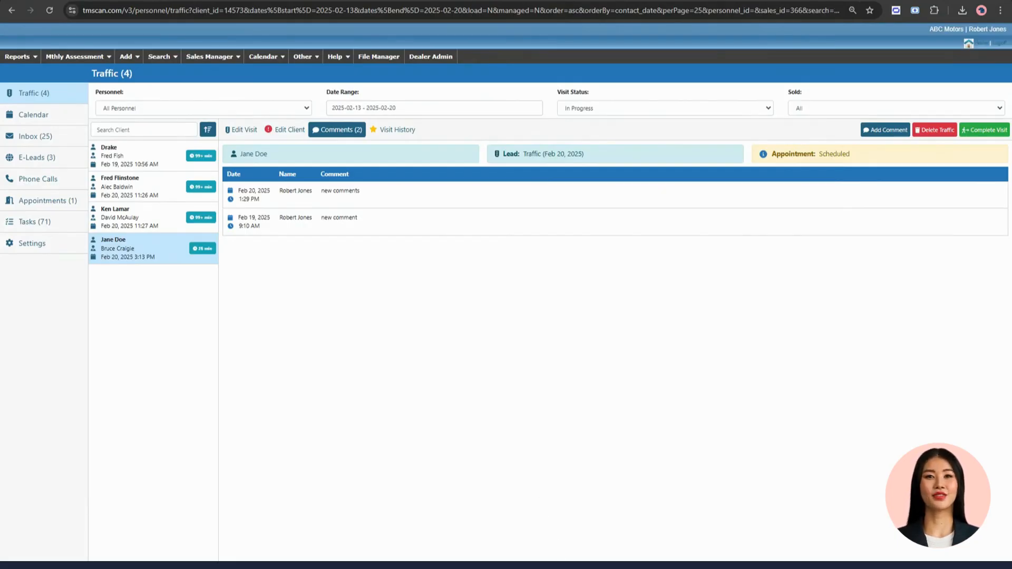
pyautogui.click(397, 133)
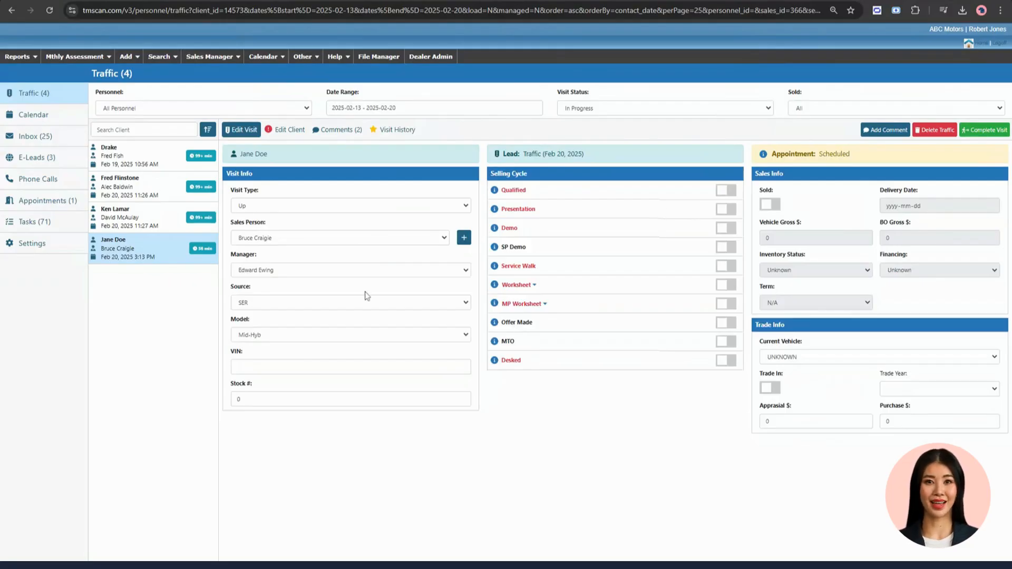
# - Mark Qualified, Presentation and Demo as done in the visit's selling cycle and complete the visit
pyautogui.click(726, 190)
pyautogui.click(726, 209)
pyautogui.click(726, 228)
pyautogui.click(985, 131)
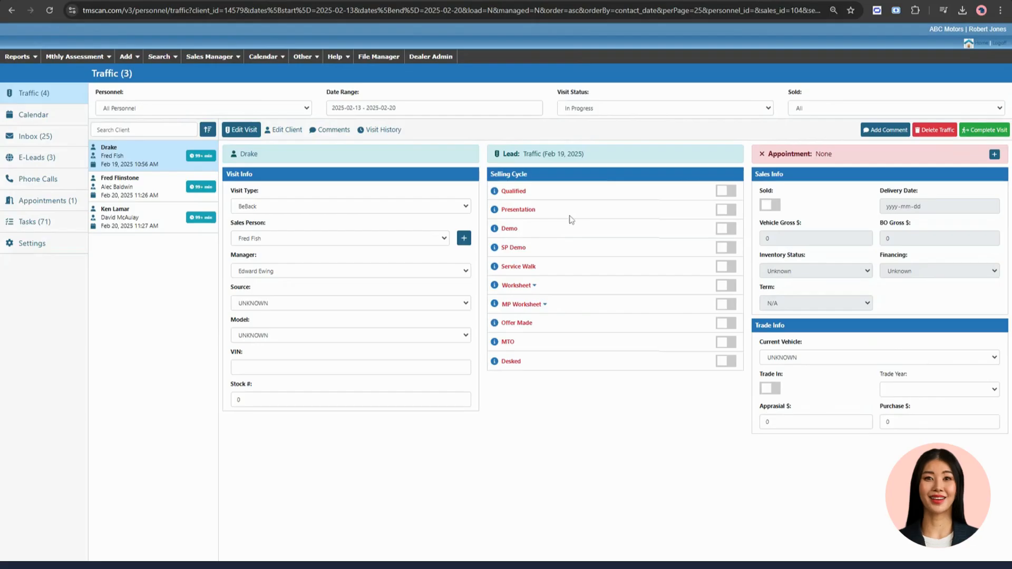
# - Delete the traffic entry logged Feb 19, 2025 10:56 AM together with its lead, giving Service Customer as the reason
pyautogui.click(937, 132)
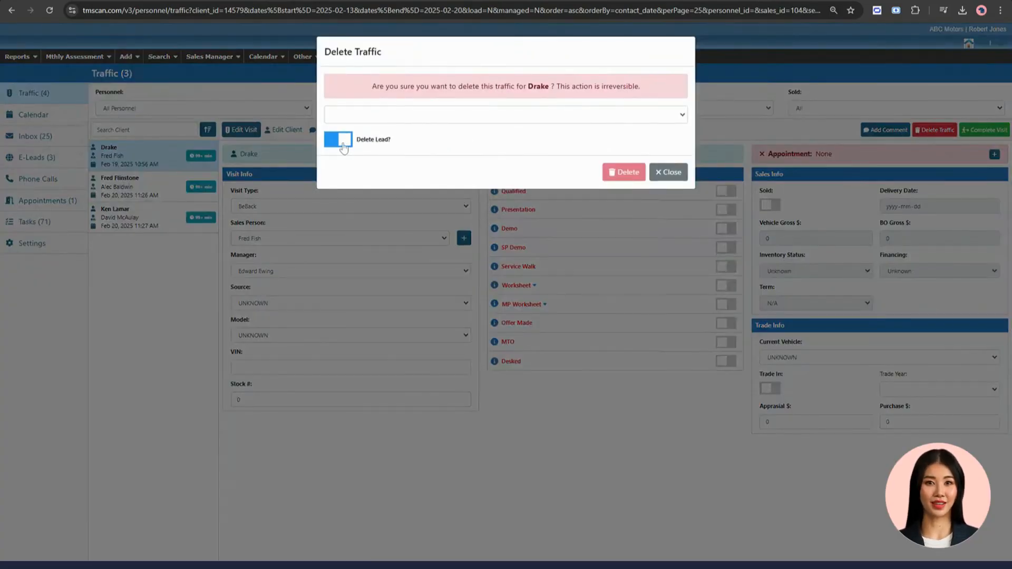
pyautogui.click(415, 120)
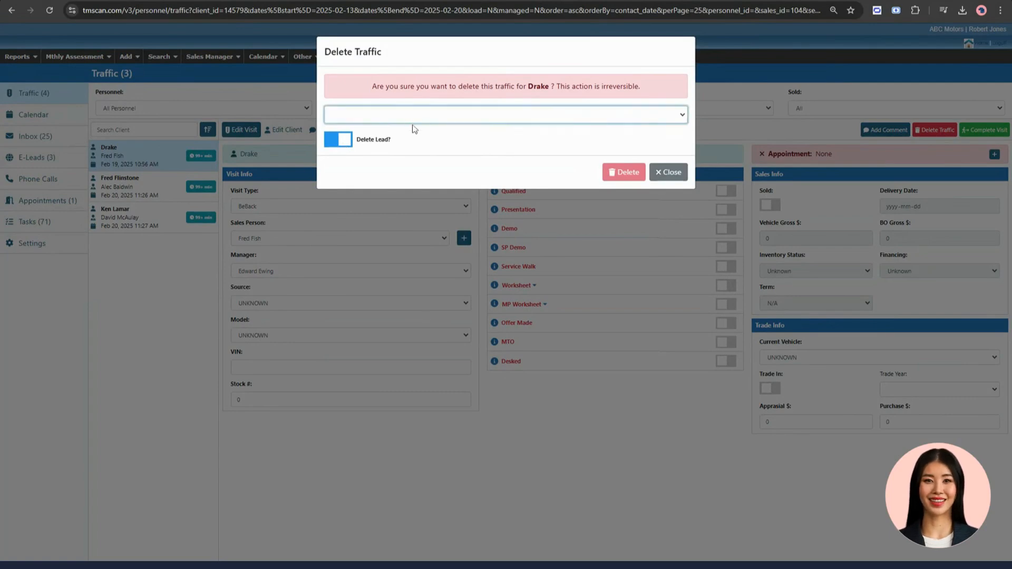
pyautogui.click(417, 162)
pyautogui.click(624, 173)
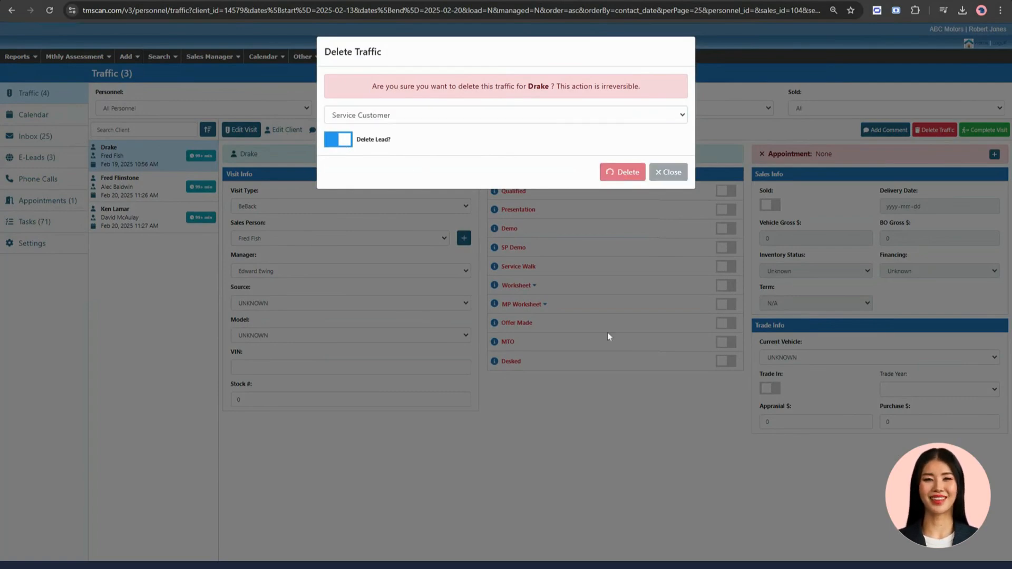